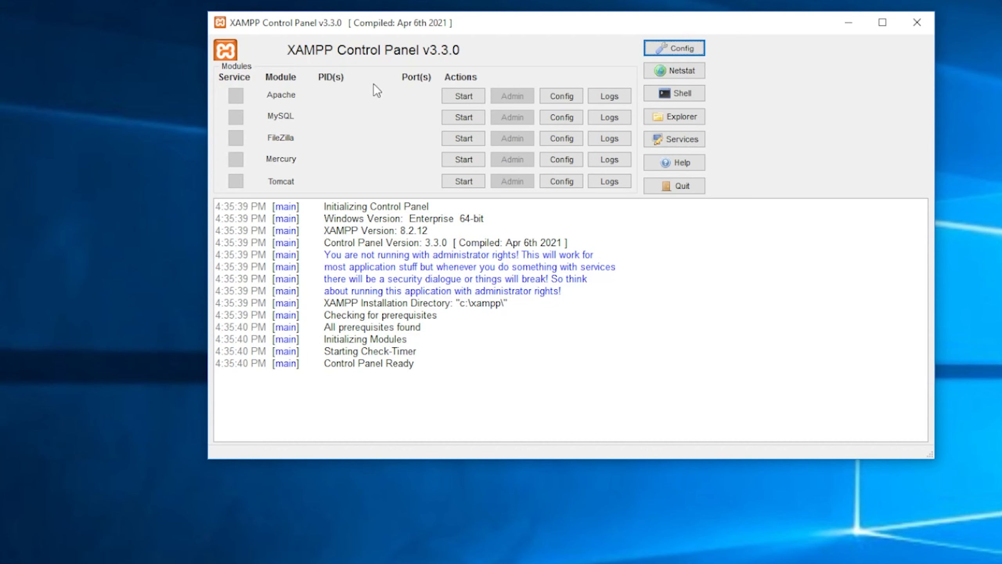
Step: Start the Apache, MySQL and FileZilla modules
click(461, 96)
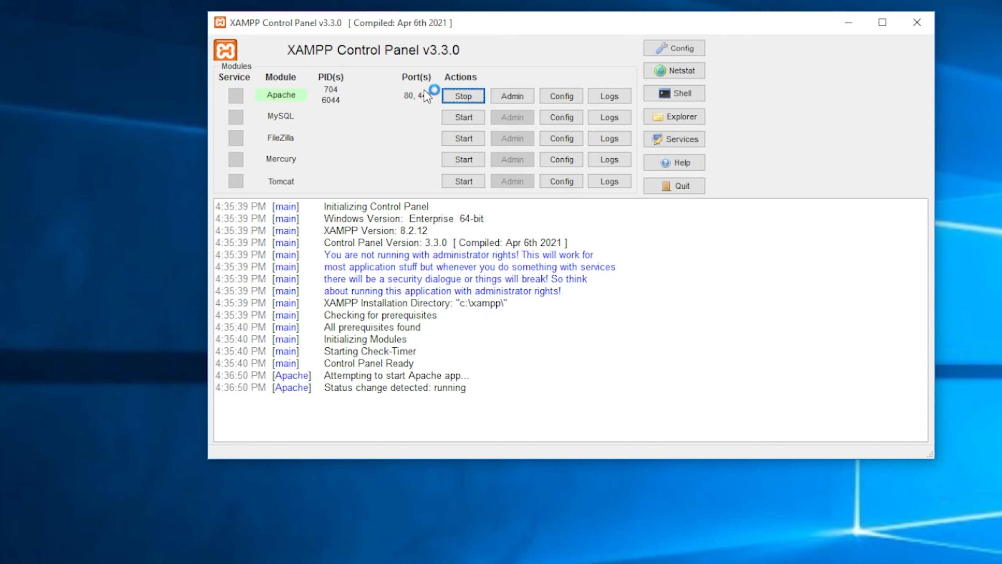
click(463, 117)
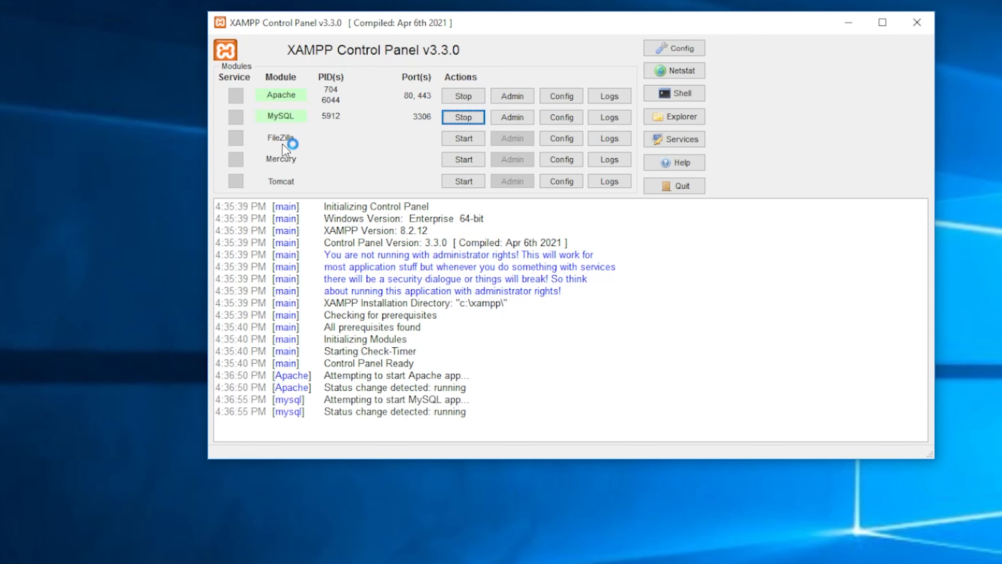
click(459, 144)
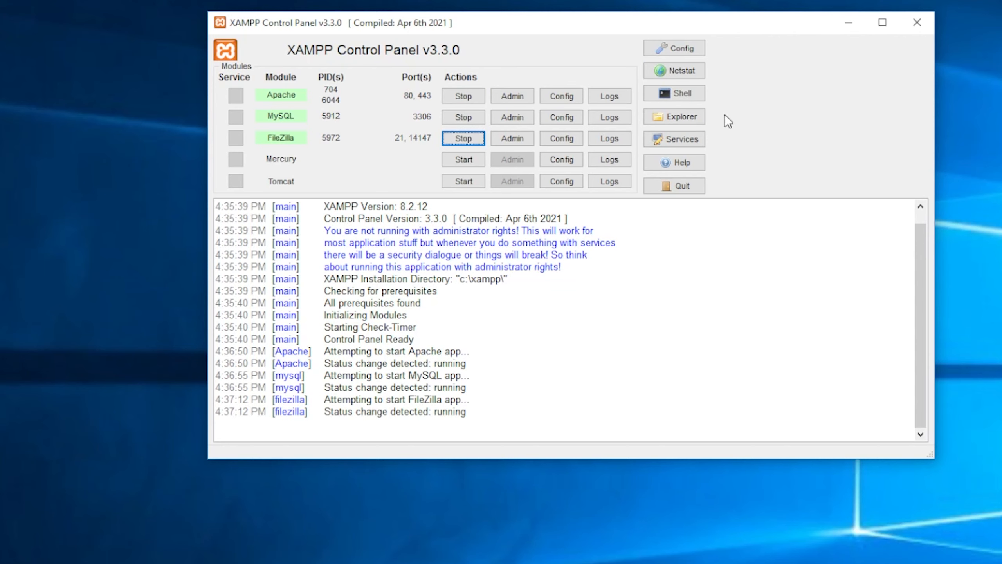
Step: Open the XAMPP installation folder, trace its location on Local Disk (C:), and go back into the xampp folder
click(678, 120)
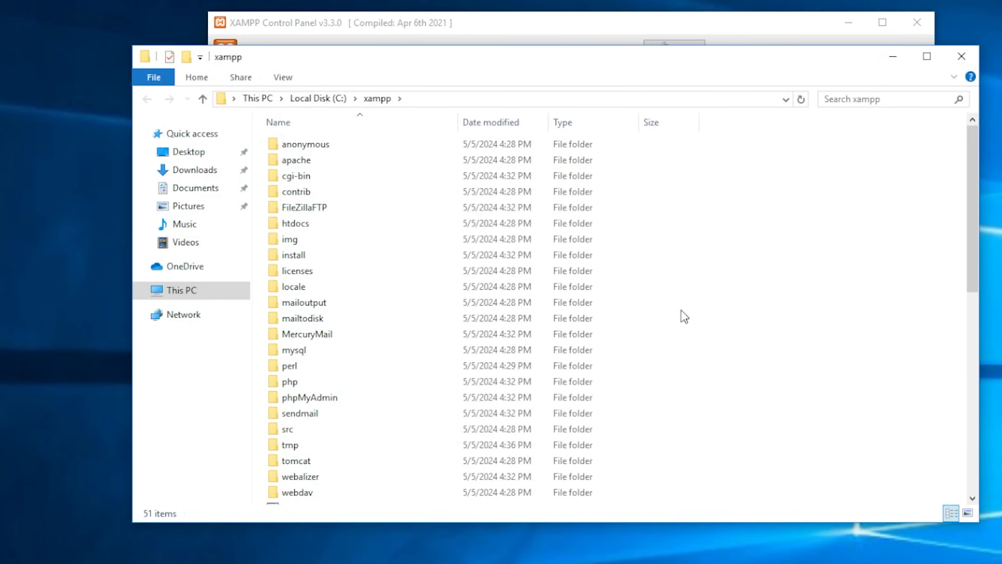
click(323, 99)
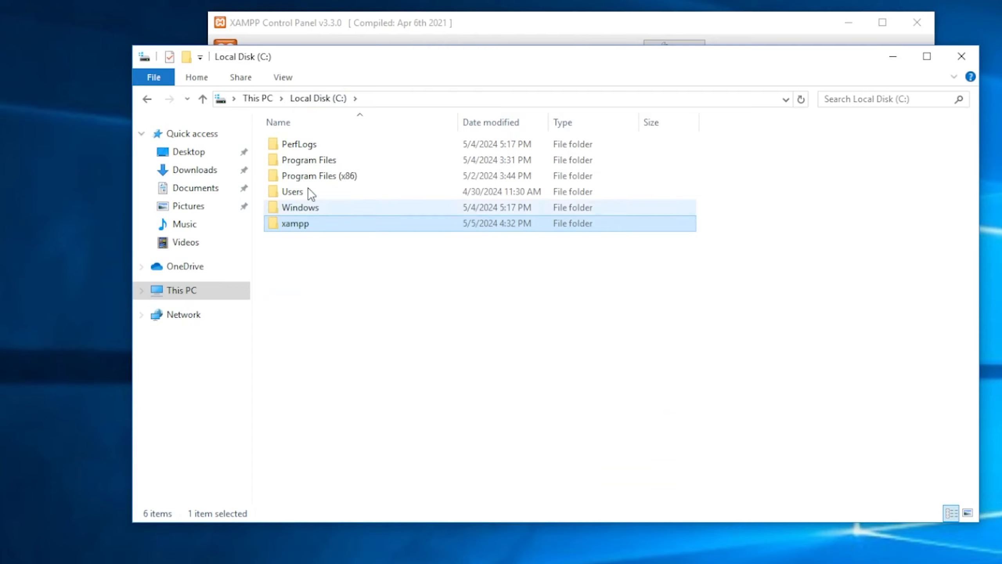
click(255, 98)
double_click(323, 260)
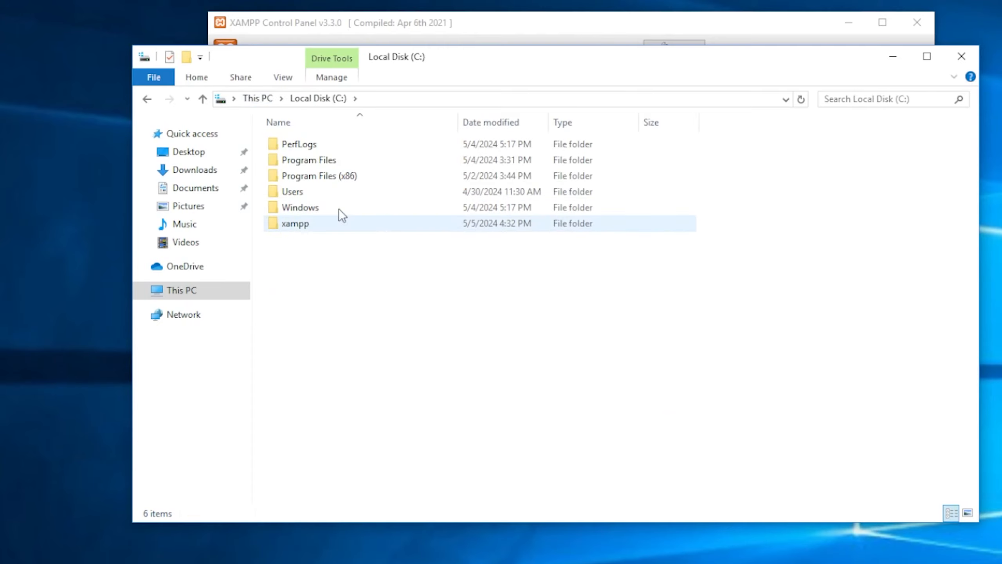
click(318, 224)
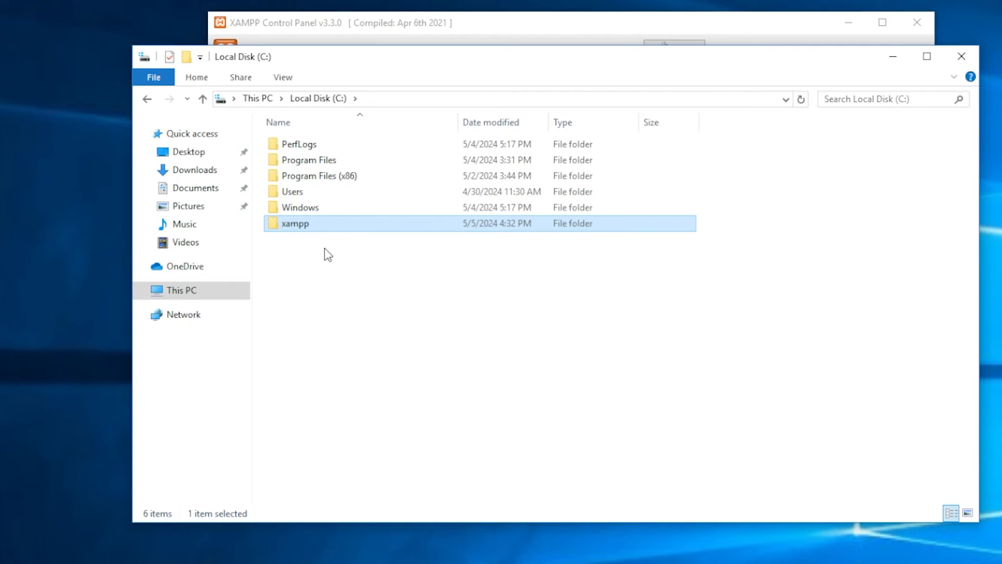
double_click(330, 230)
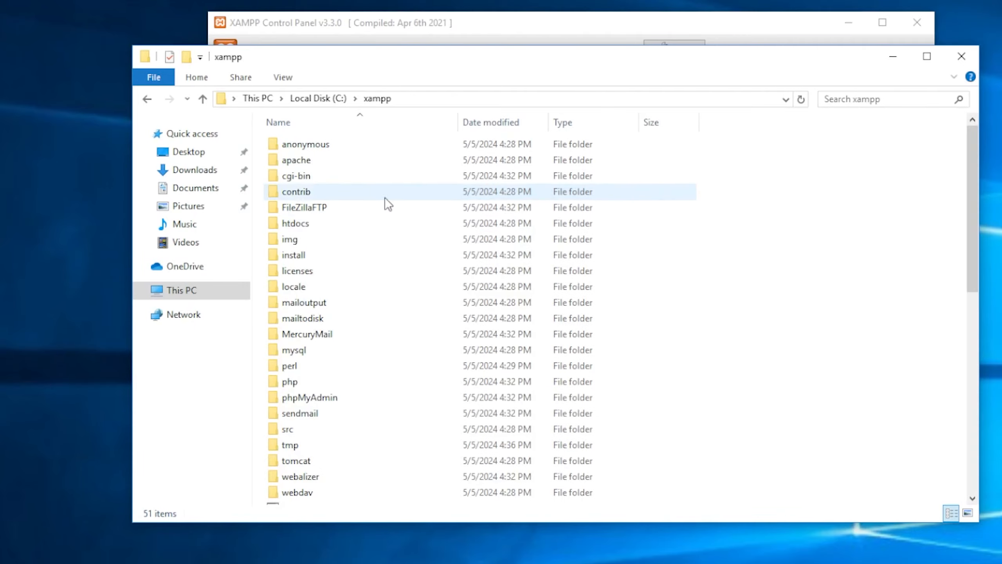
Step: Look through the xampp folder's contents, including the xampp_start, xampp_stop and xampp-control applications
scroll(528, 302, down, 6)
scroll(528, 303, down, 4)
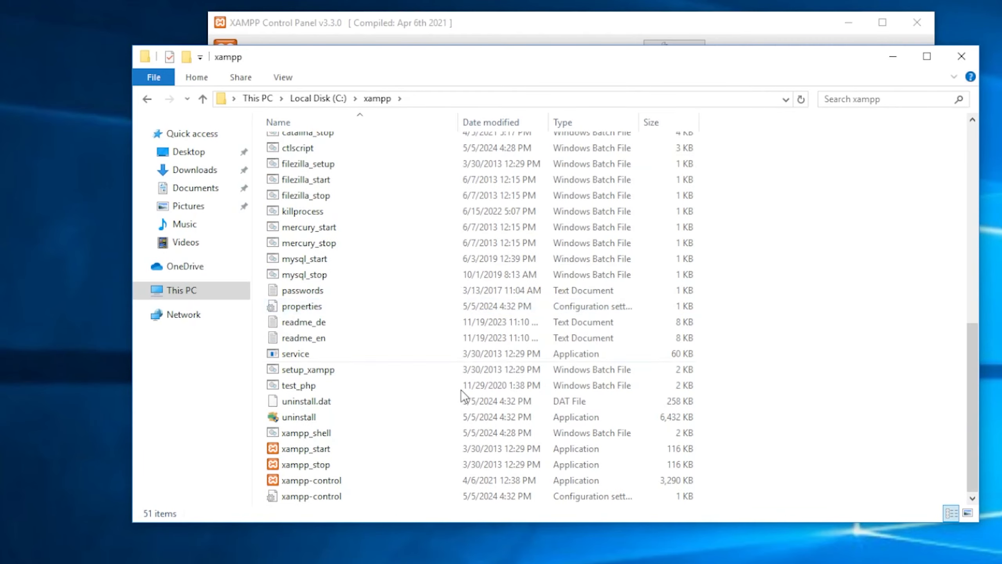
scroll(322, 213, up, 10)
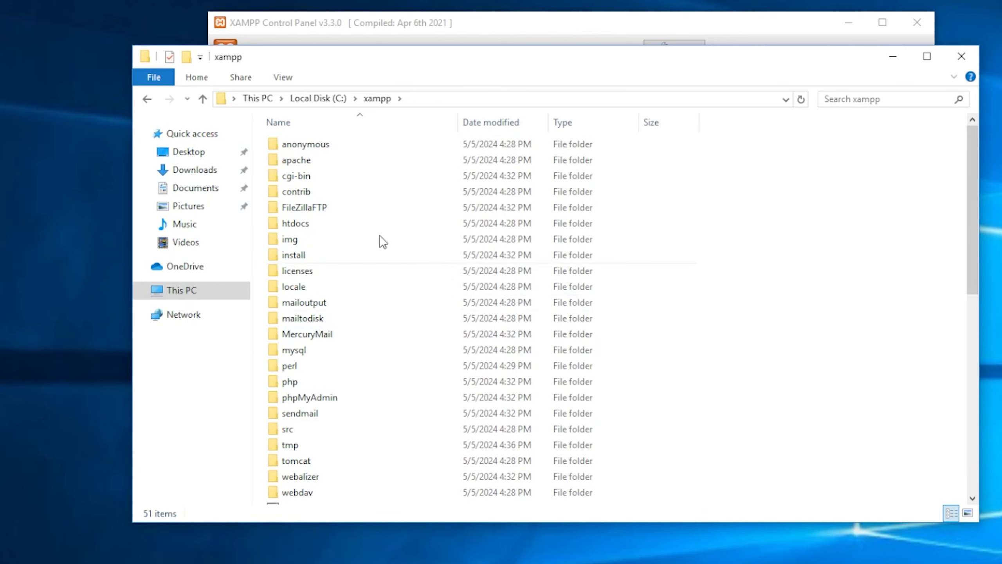
scroll(458, 214, down, 9)
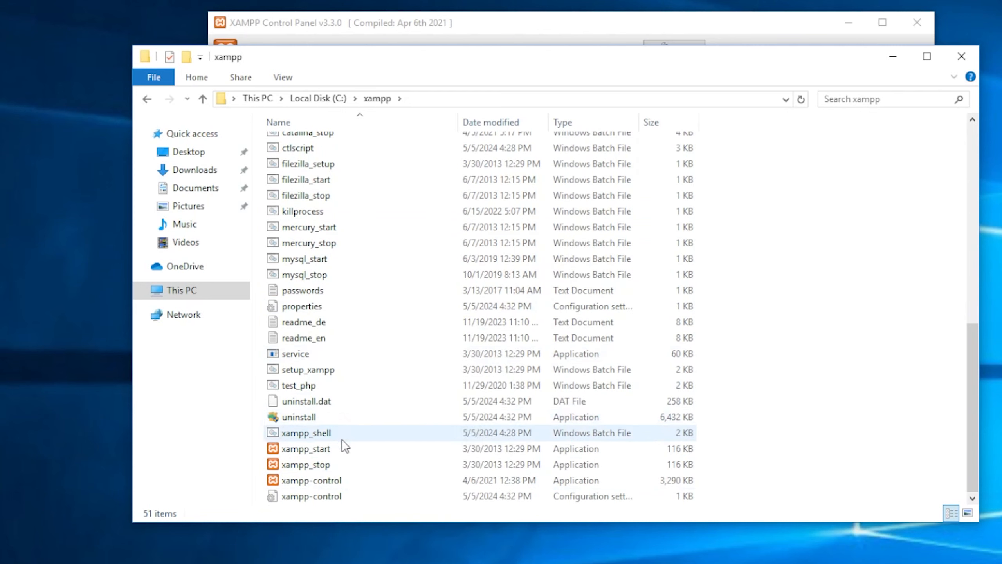
click(339, 451)
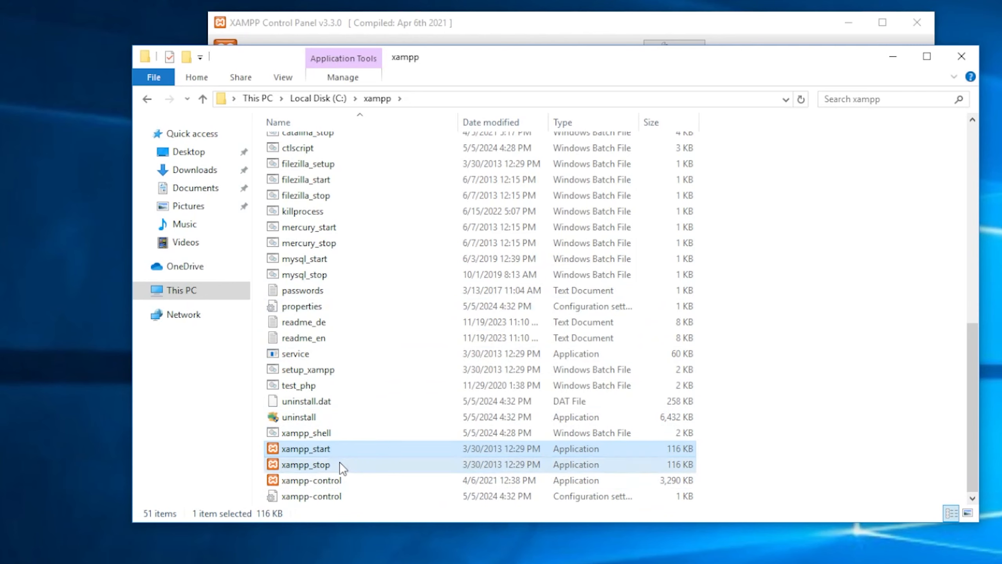
click(340, 480)
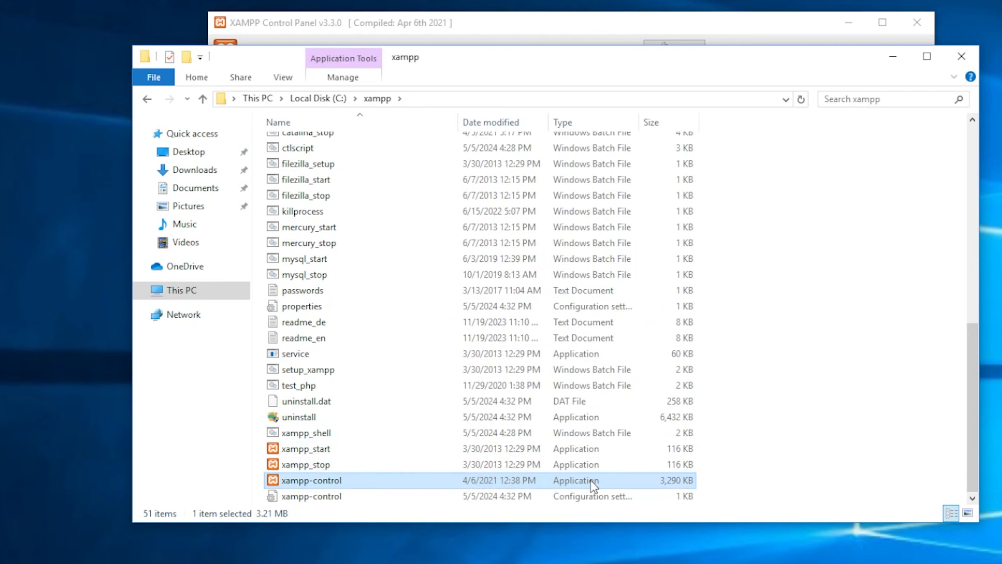
click(355, 464)
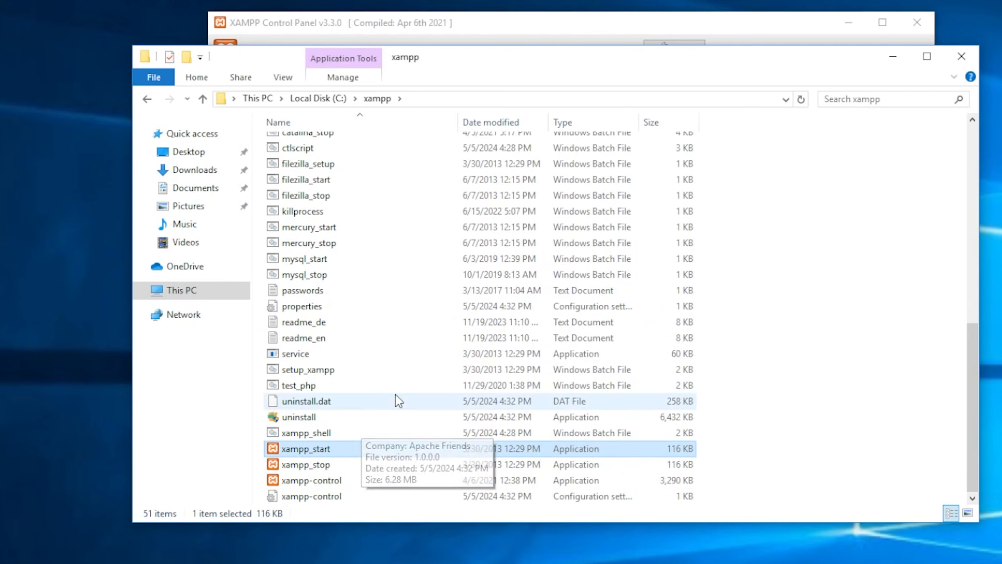
Step: Open the passwords text file in the xampp folder and examine the default MySQL (phpMyAdmin) login details
scroll(395, 394, up, 2)
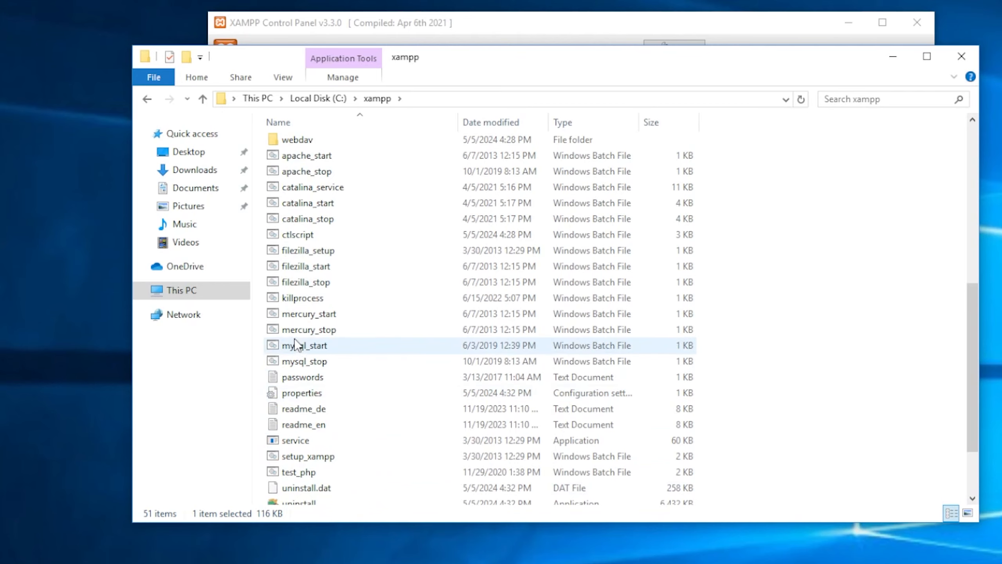
double_click(298, 378)
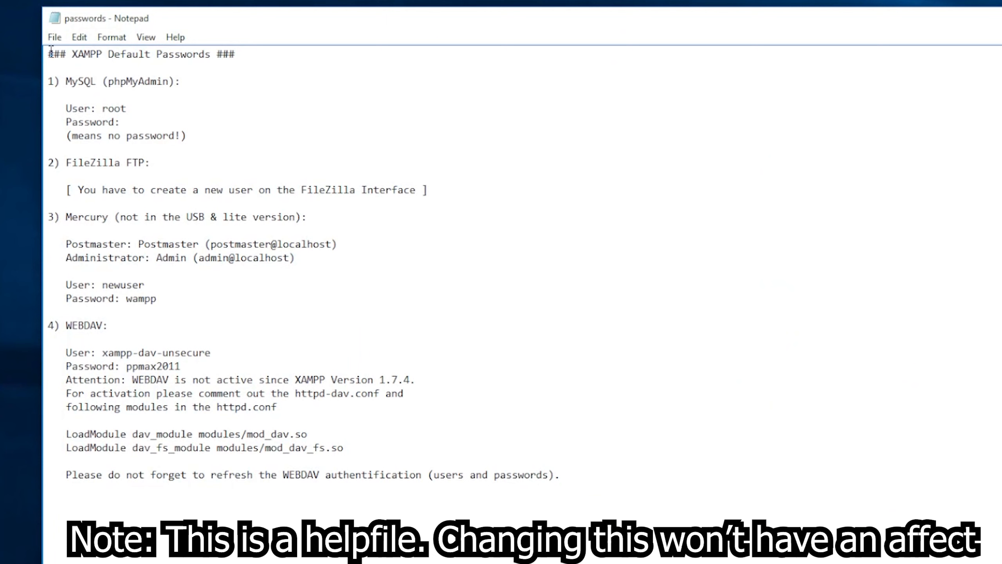
drag(48, 54, 934, 490)
click(934, 490)
drag(65, 82, 181, 82)
click(128, 111)
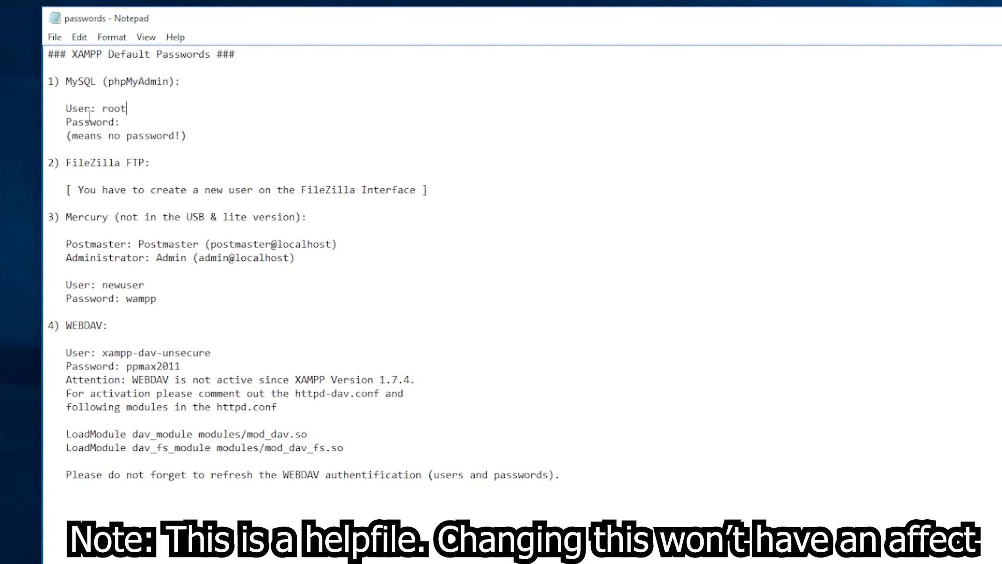
click(66, 108)
drag(68, 107, 126, 130)
click(122, 134)
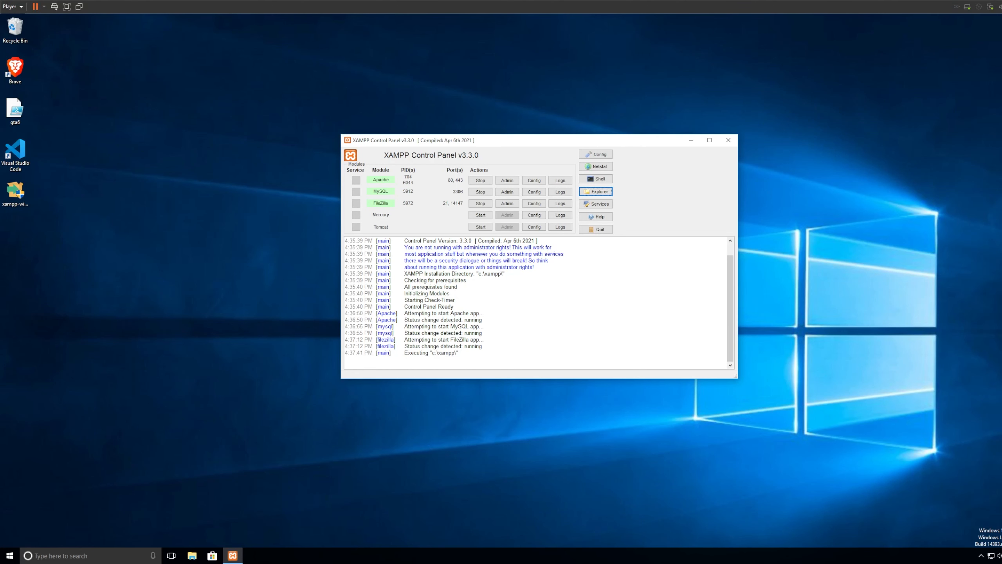
Step: Open Apache's access.log from the control panel, check its contents and close it
click(535, 181)
click(561, 181)
click(561, 182)
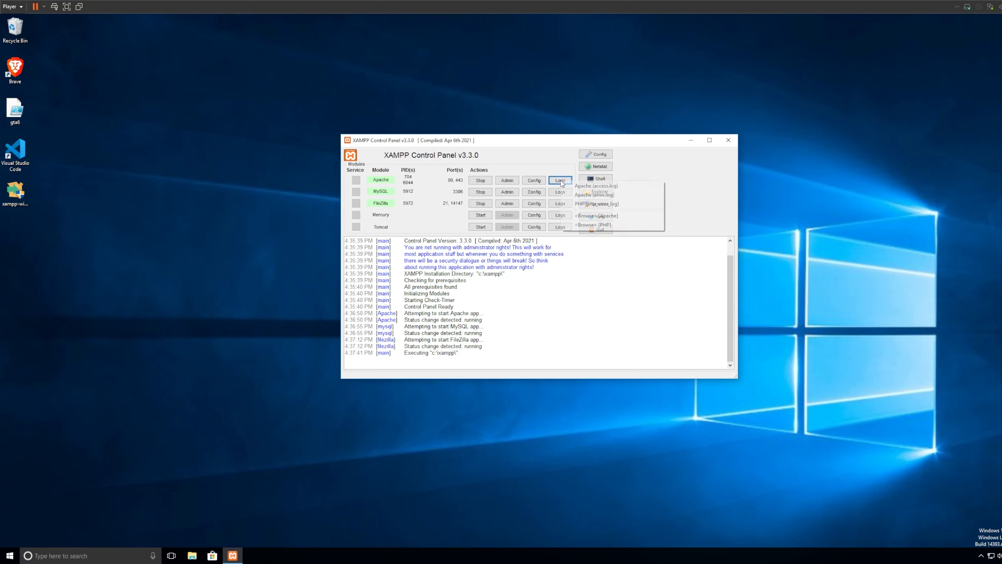
click(584, 188)
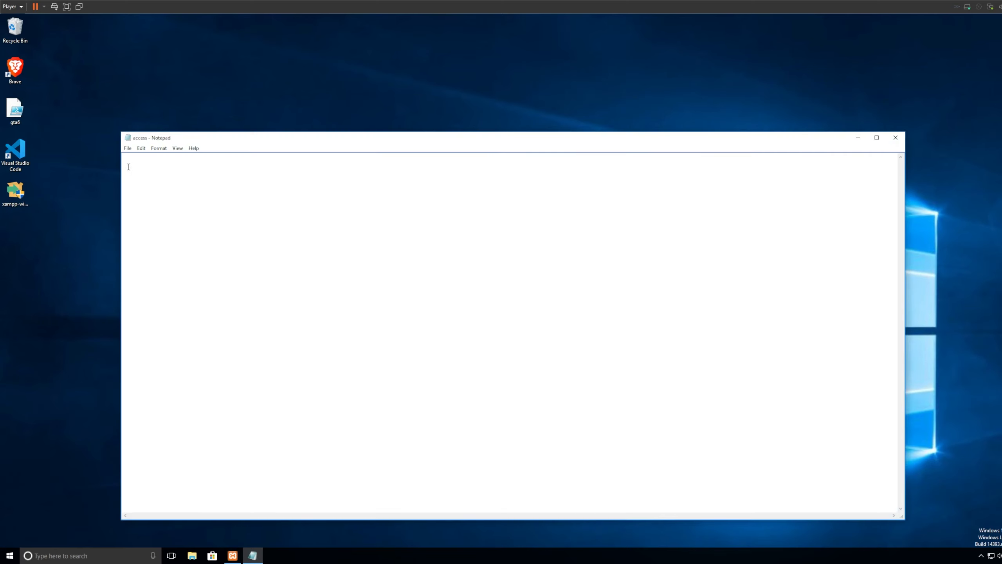
click(897, 139)
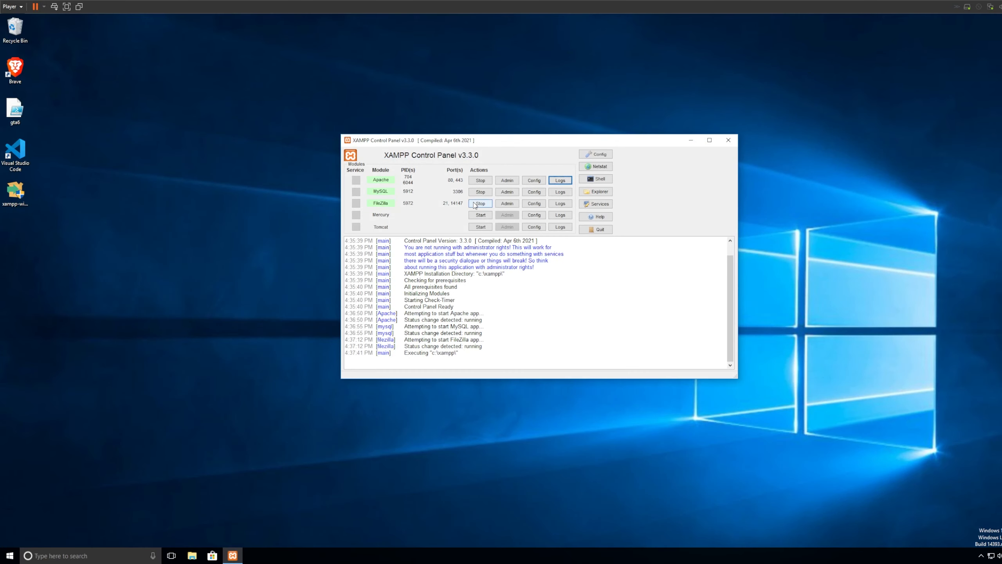
click(15, 191)
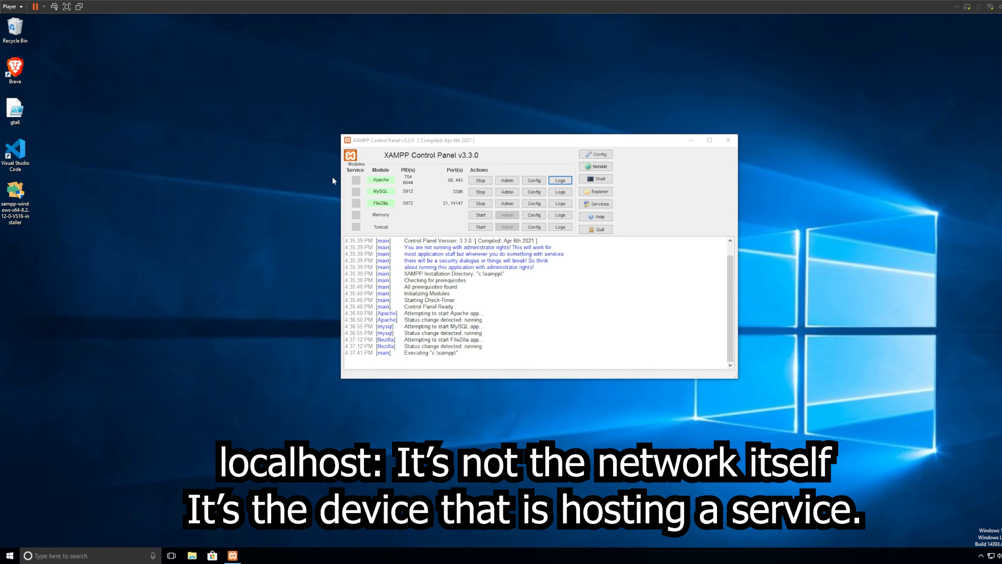
double_click(17, 71)
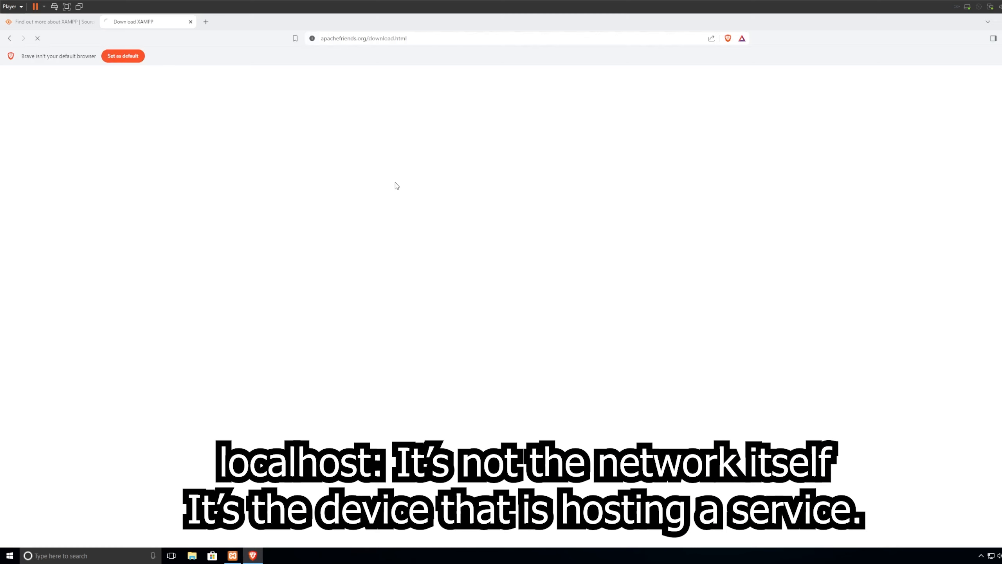
click(206, 22)
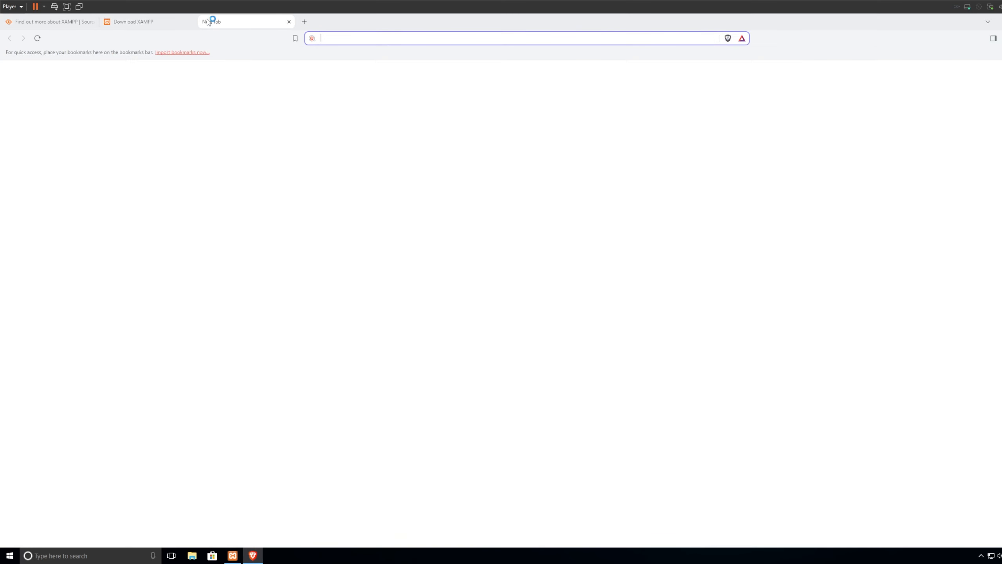
text(http:)
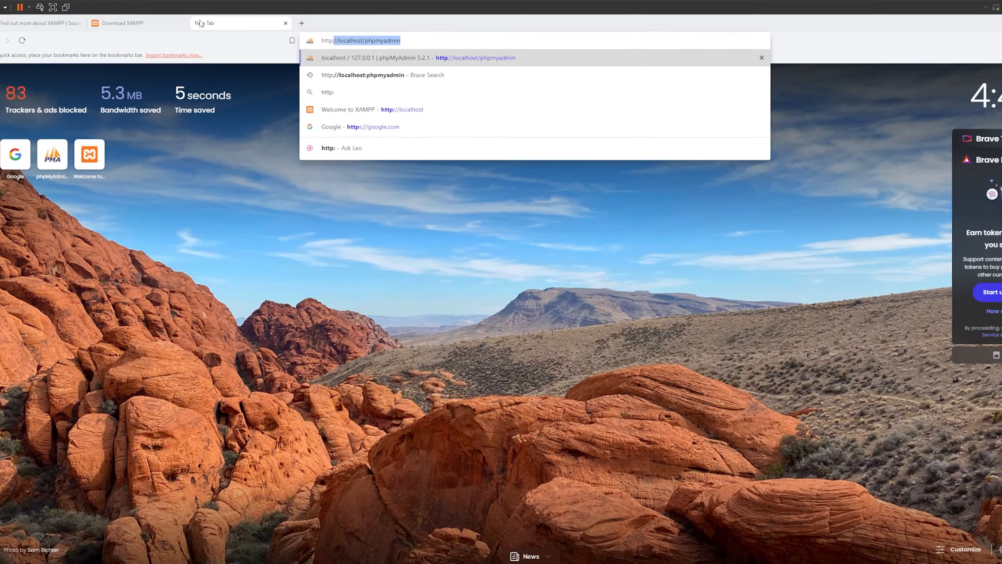
text(//loc)
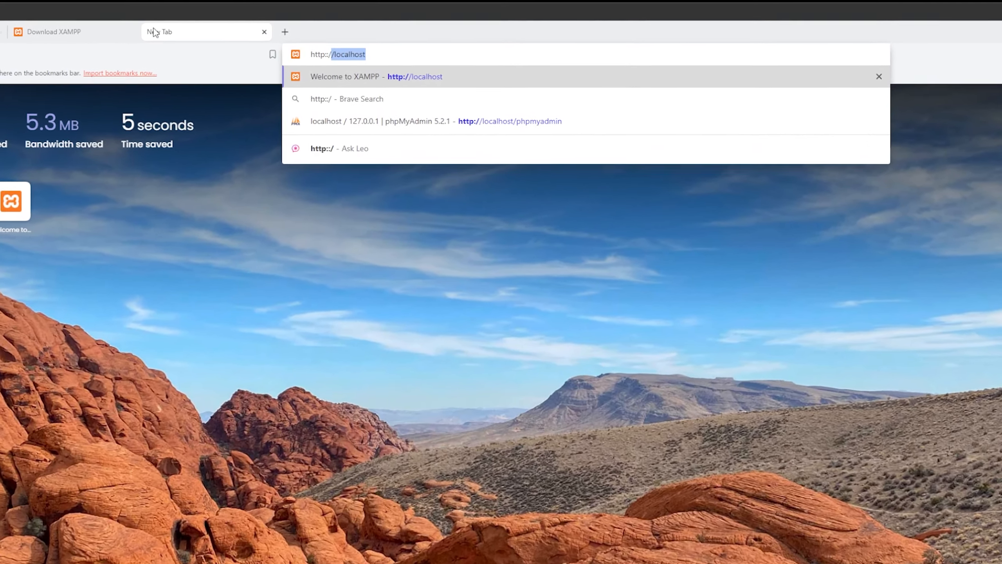
text(alhost:8)
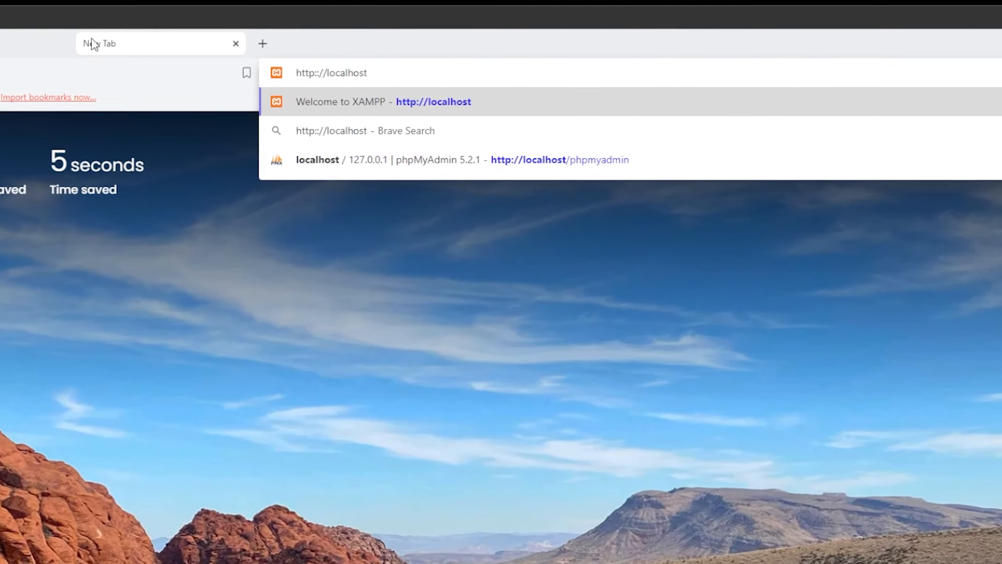
text(0)
key(Return)
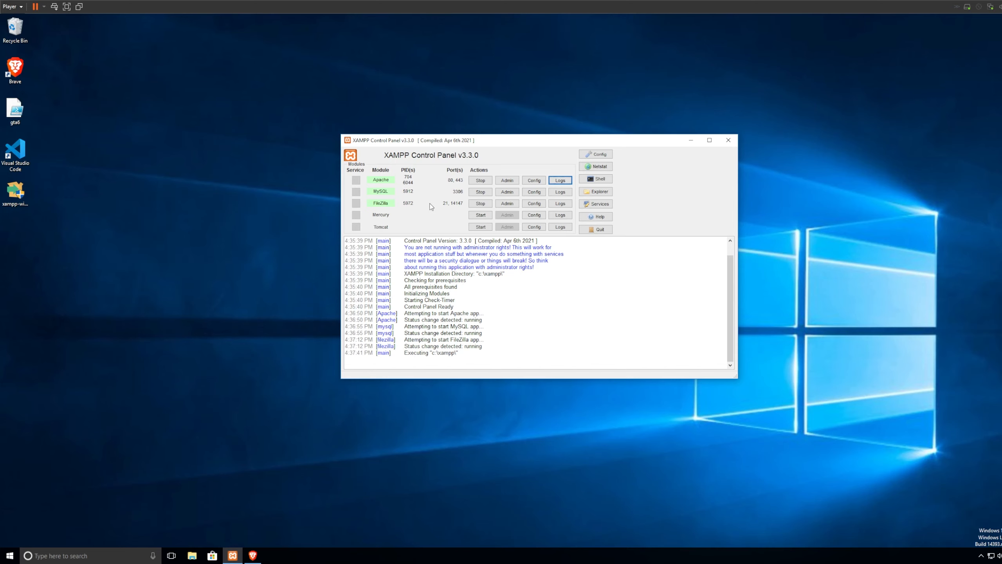
click(252, 555)
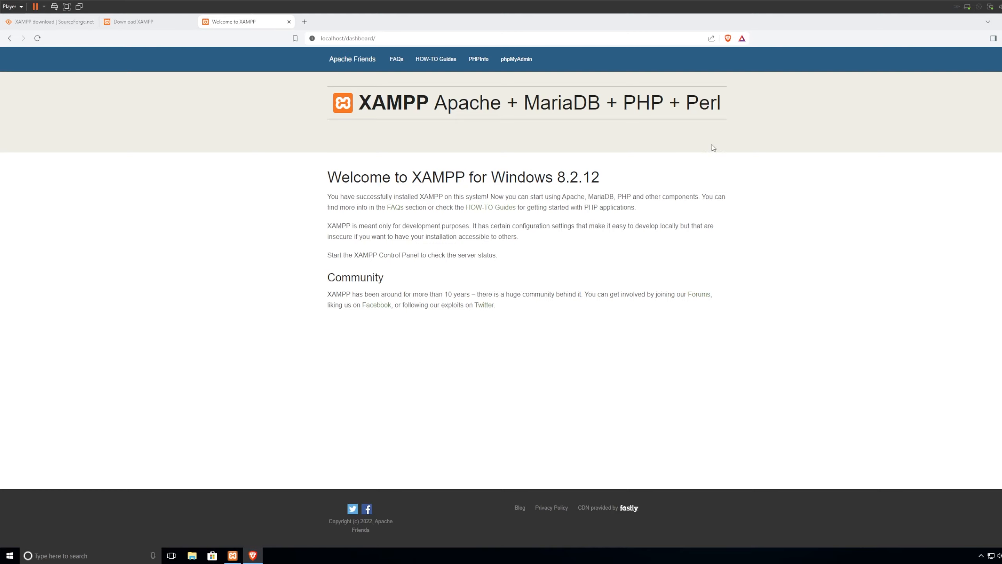
click(1001, 22)
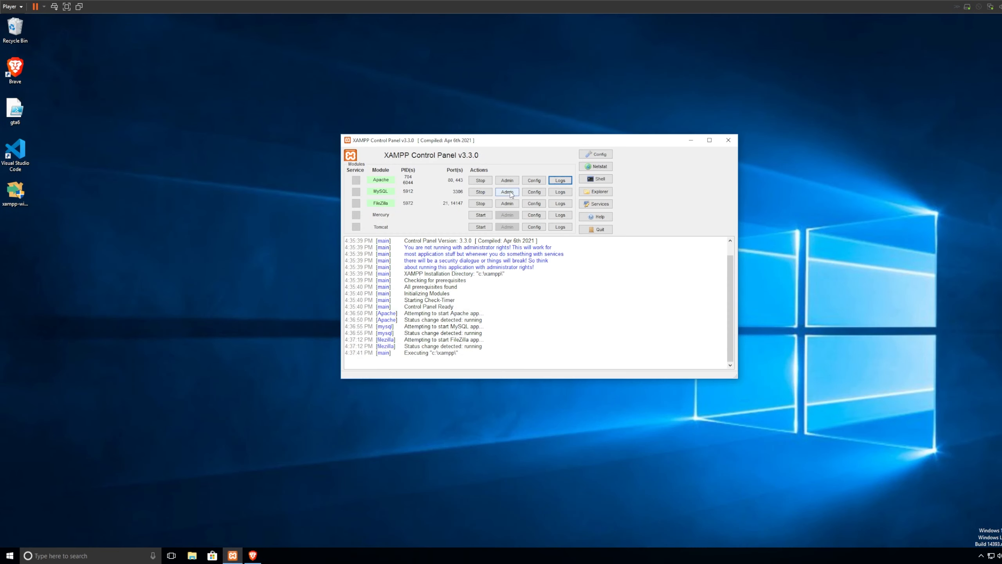
Step: Open Apache's access.log again and examine the logged request's source address, timestamp, GET request, status code and user agent
click(568, 181)
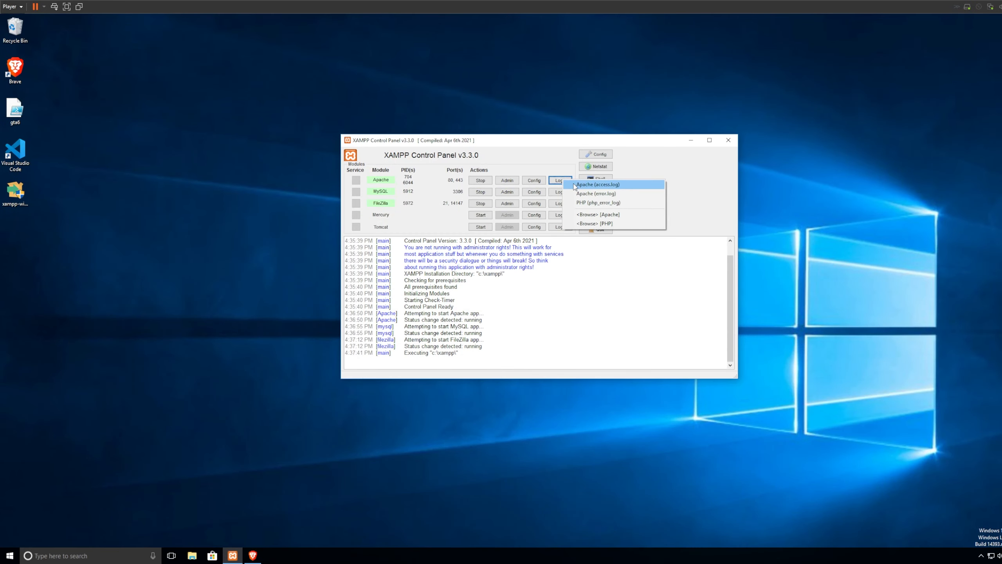
click(574, 187)
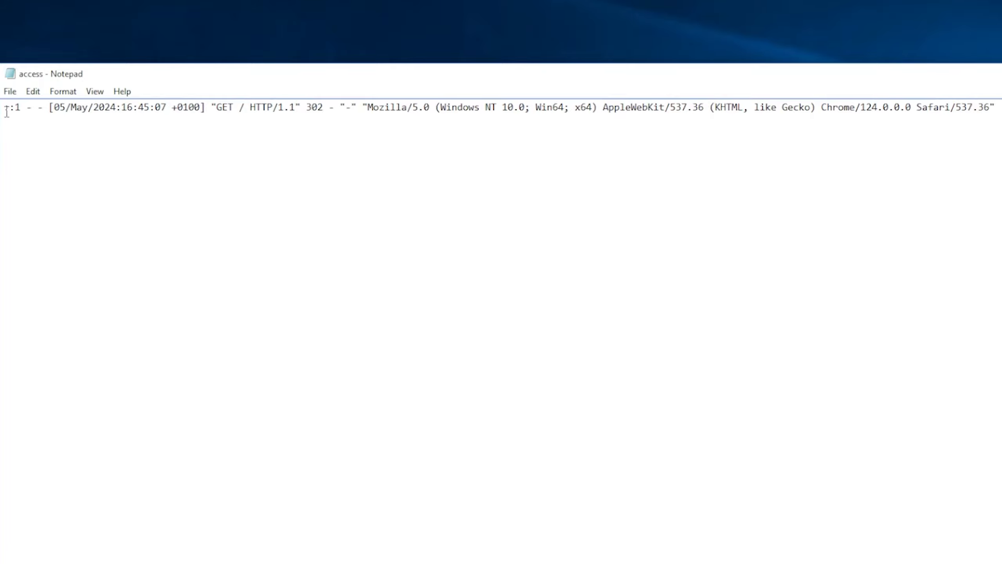
drag(5, 111, 18, 112)
click(17, 112)
drag(49, 109, 262, 107)
click(275, 107)
click(186, 107)
drag(185, 107, 381, 107)
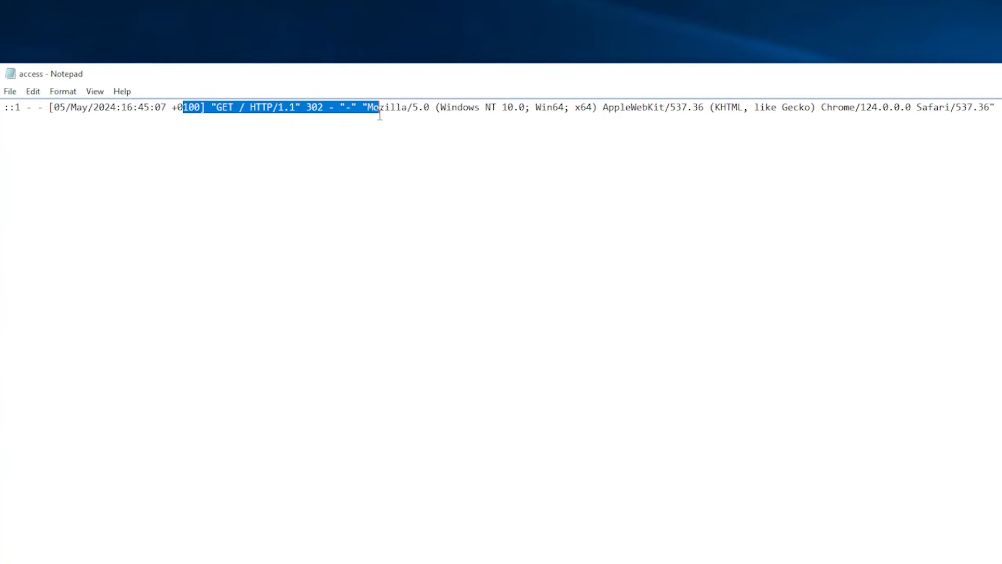
click(333, 109)
drag(307, 107, 324, 107)
click(312, 118)
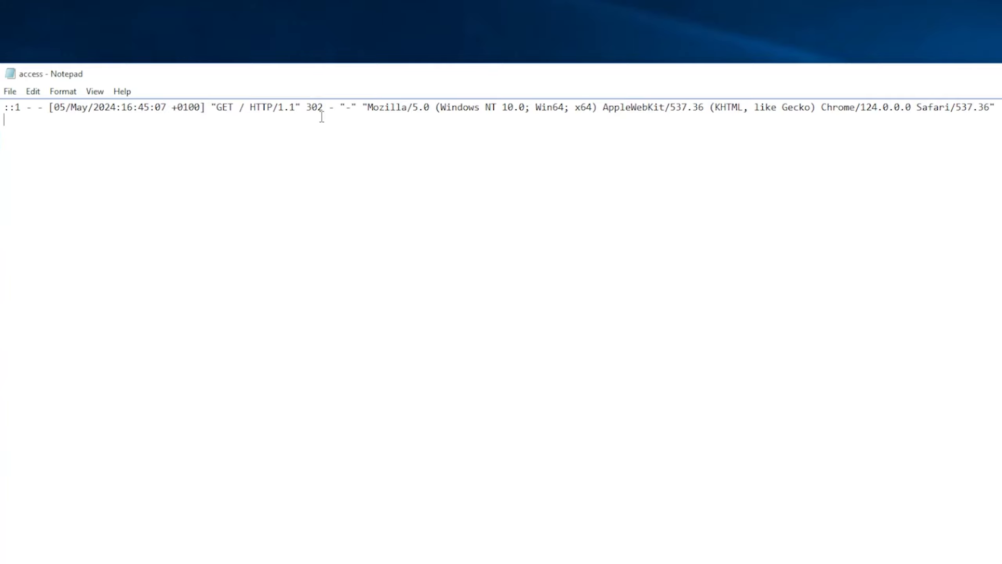
drag(366, 107, 704, 92)
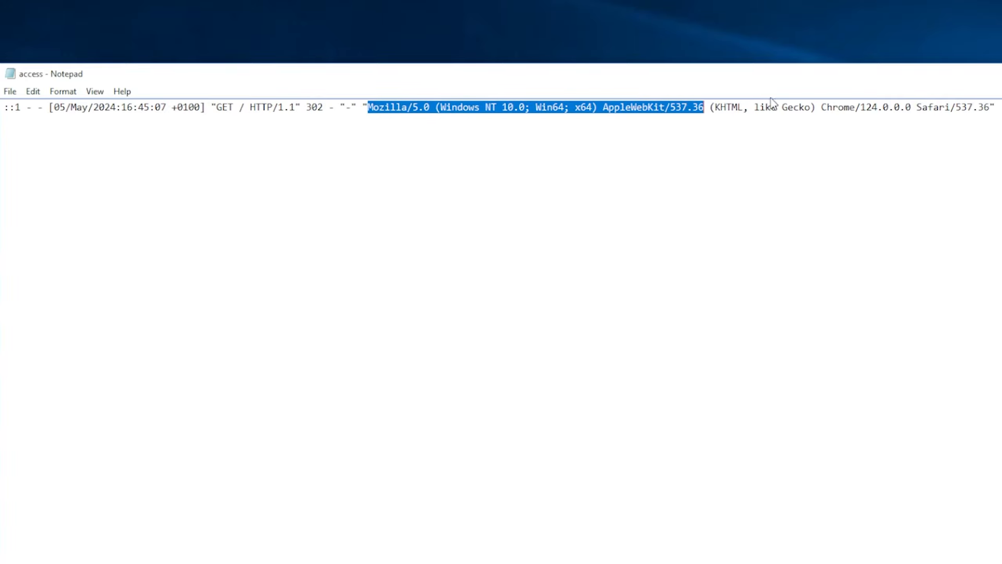
Step: Examine the Chrome and Safari version part of the logged user agent, and close Apache's access.log
drag(822, 107, 961, 139)
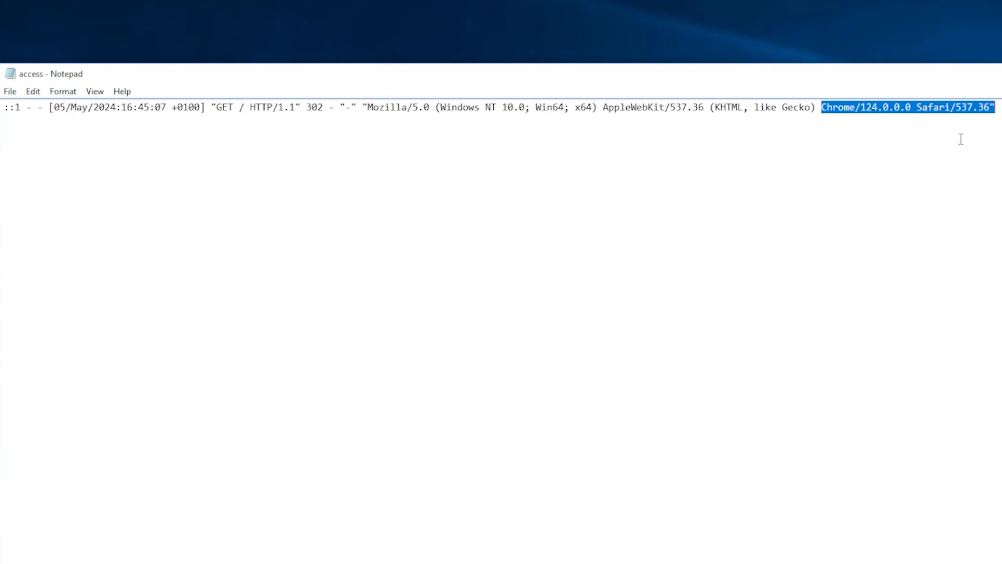
click(933, 123)
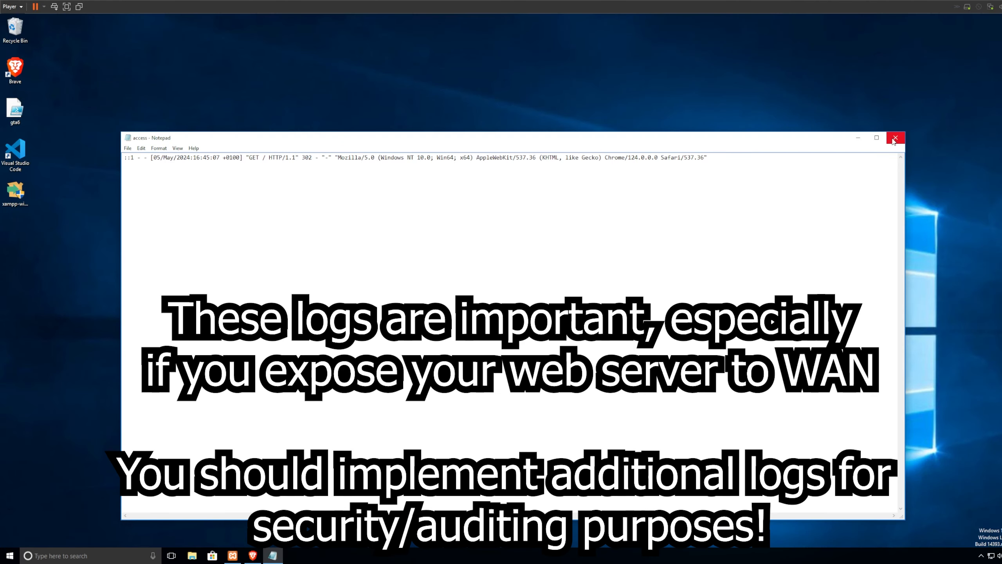
click(895, 138)
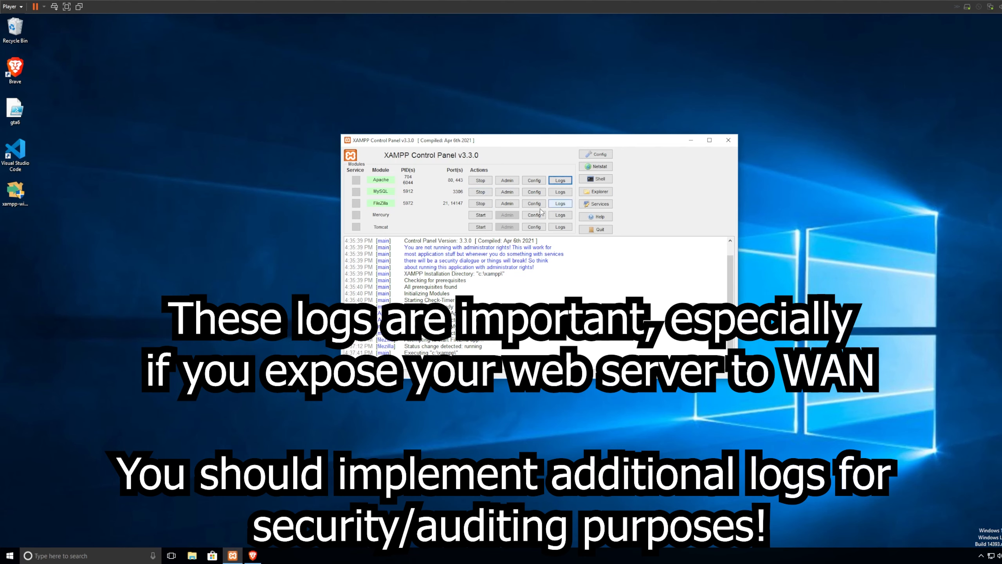
click(254, 554)
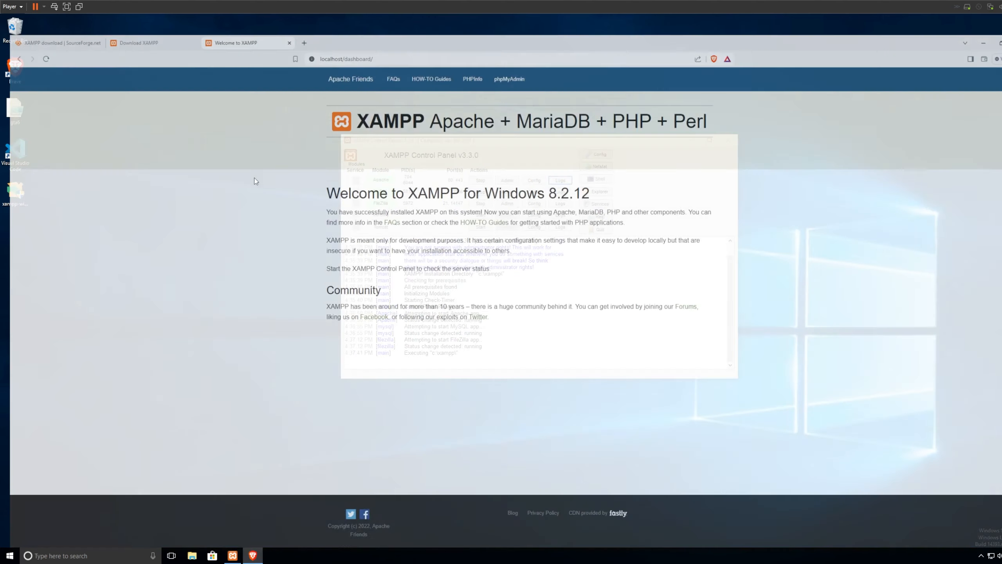
click(990, 21)
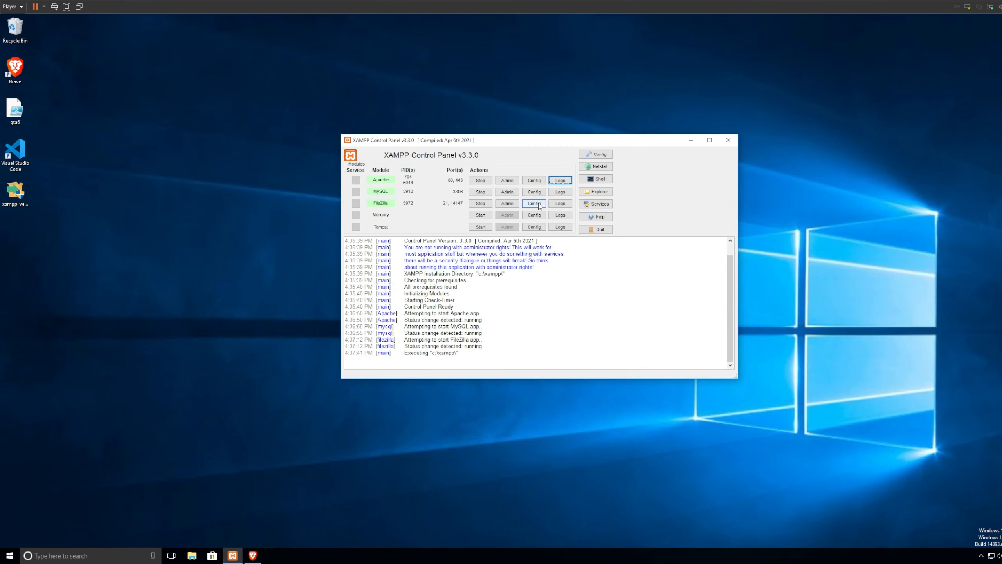
Step: Open MySQL's "my" configuration file from the control panel, look over its settings and close it
click(534, 191)
click(556, 197)
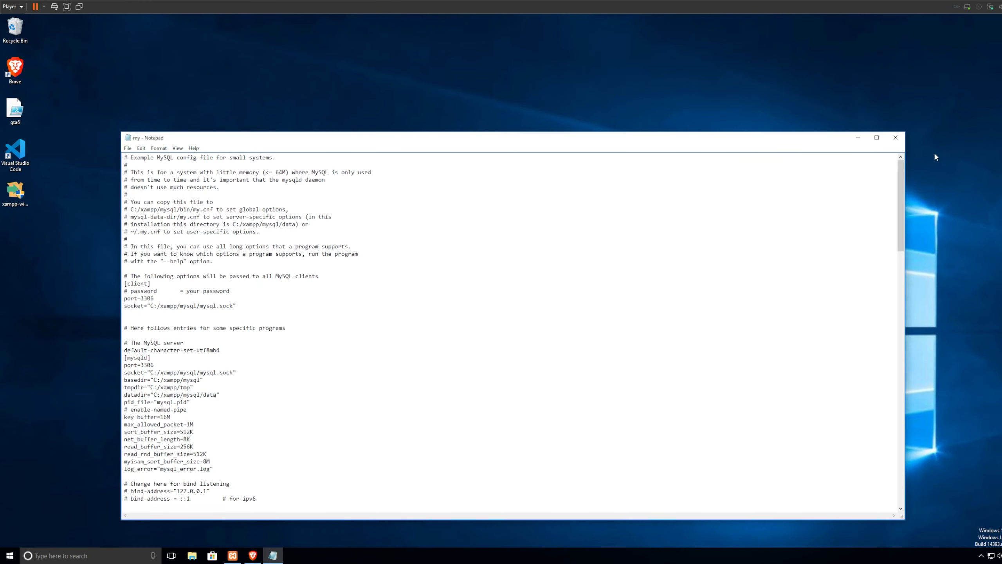
click(889, 141)
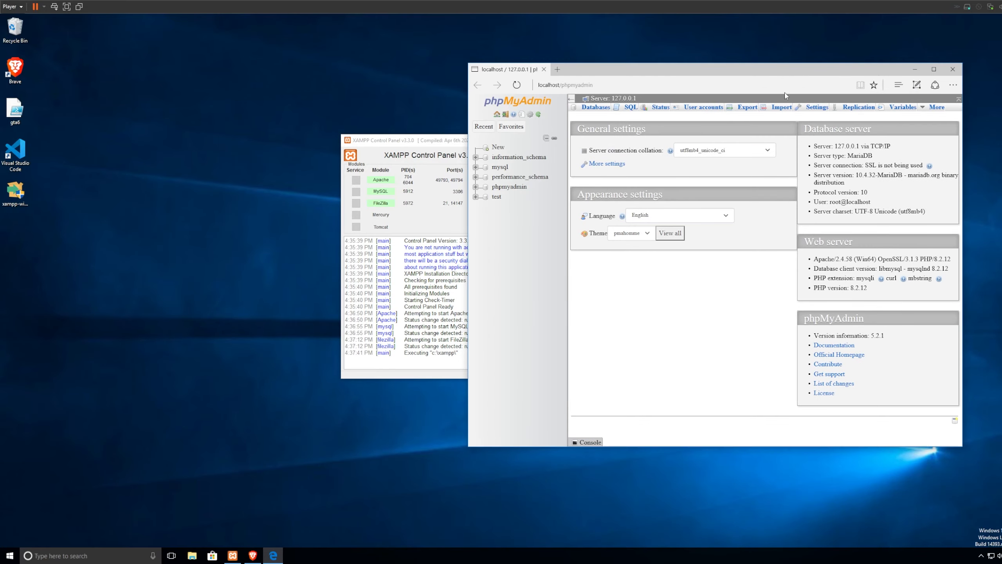
Step: View MySQL's phpMyAdmin page in a maximized Edge window and expand the phpmyadmin and mysql databases to browse their tables
click(935, 69)
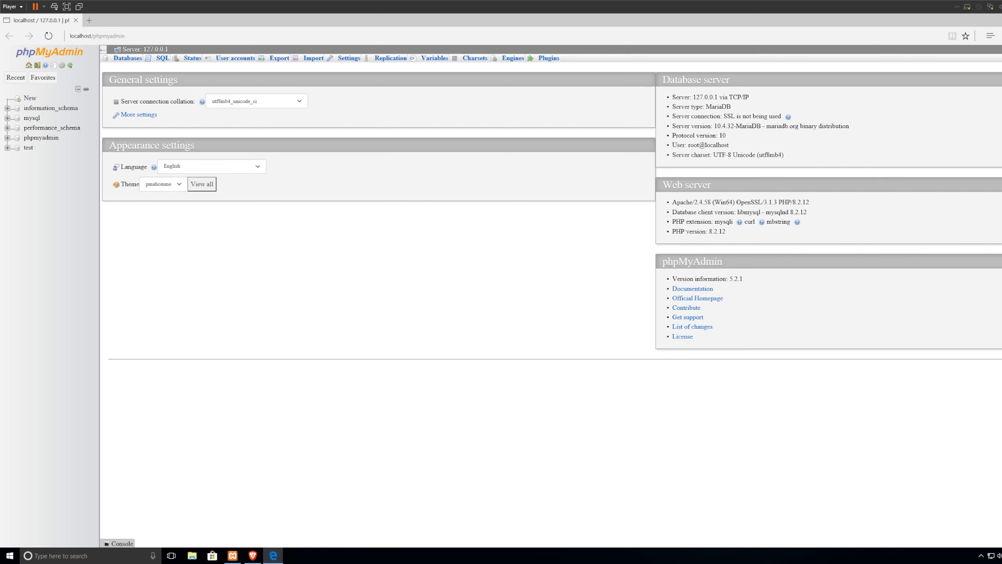
click(41, 137)
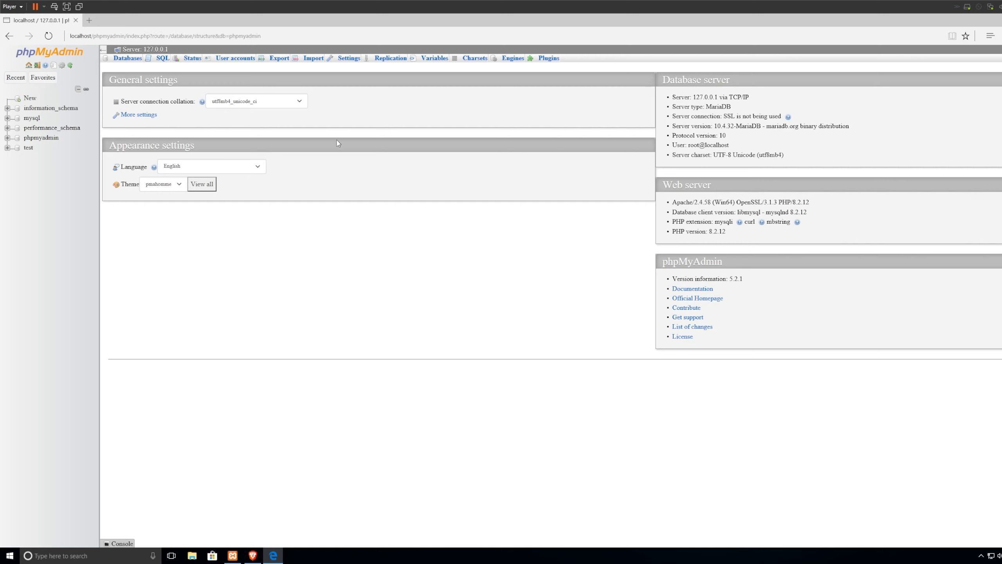
click(21, 139)
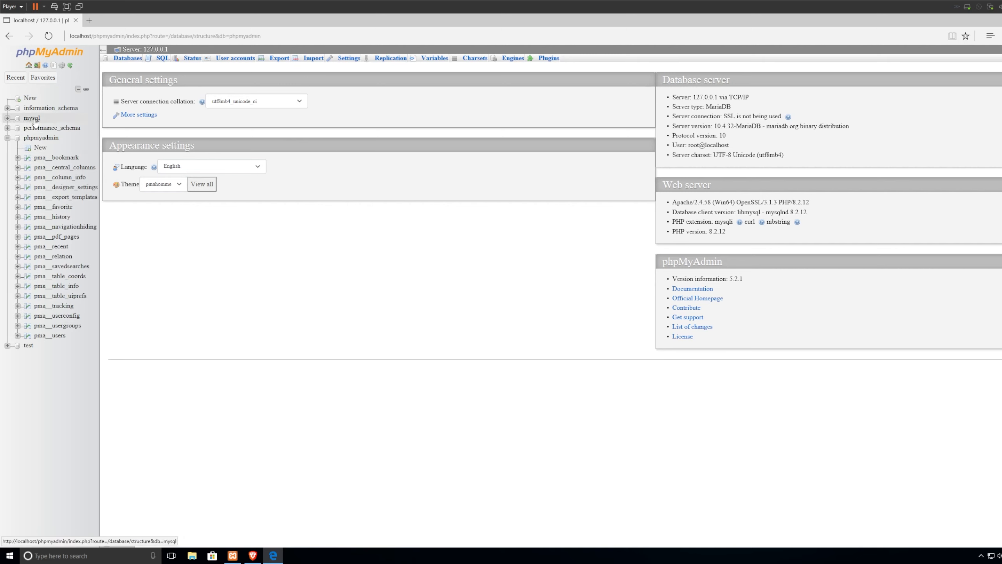
click(7, 118)
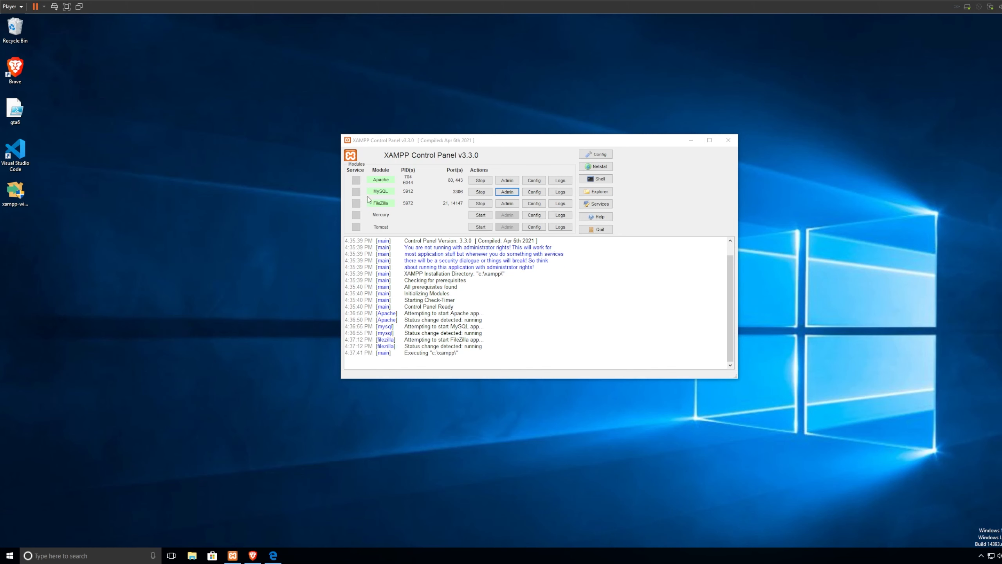
Step: Open Windows Firewall, check its on/off settings for private and public networks, and close the window
click(10, 556)
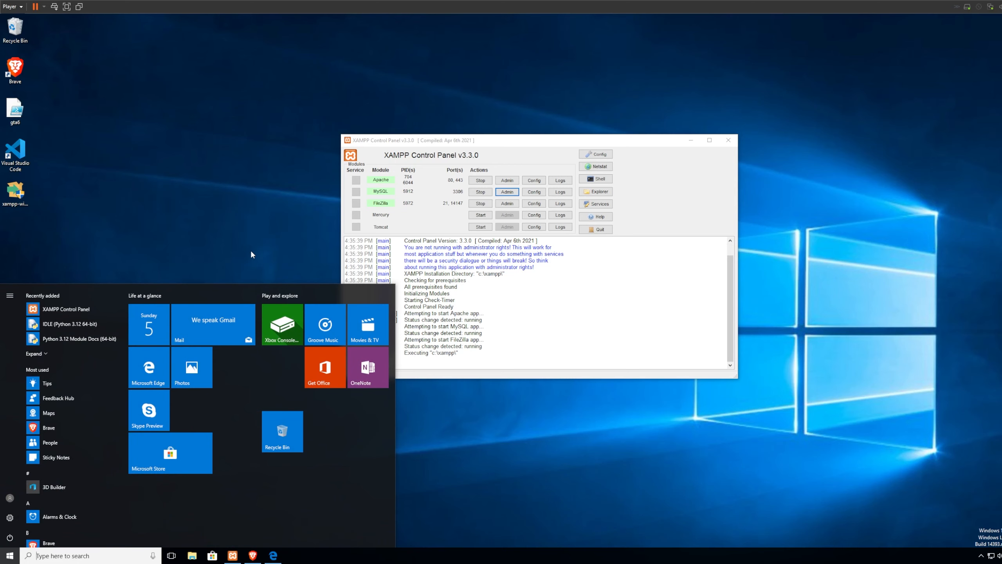
text(firewall)
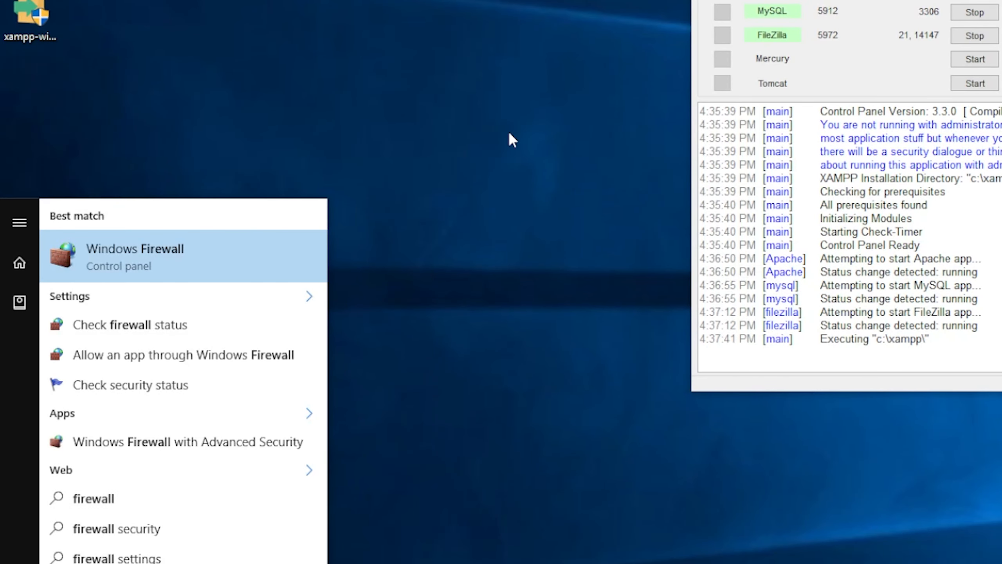
key(Return)
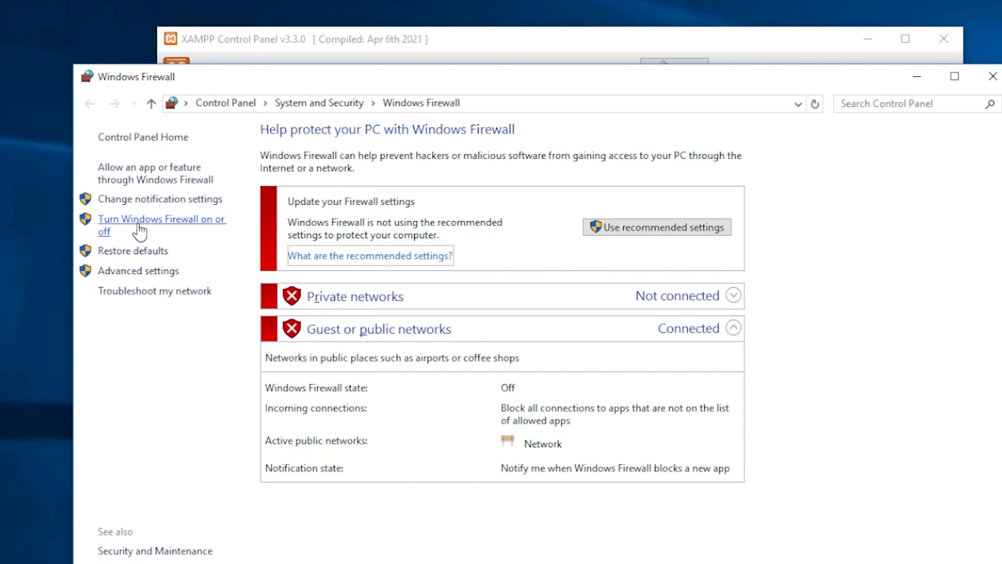
click(139, 227)
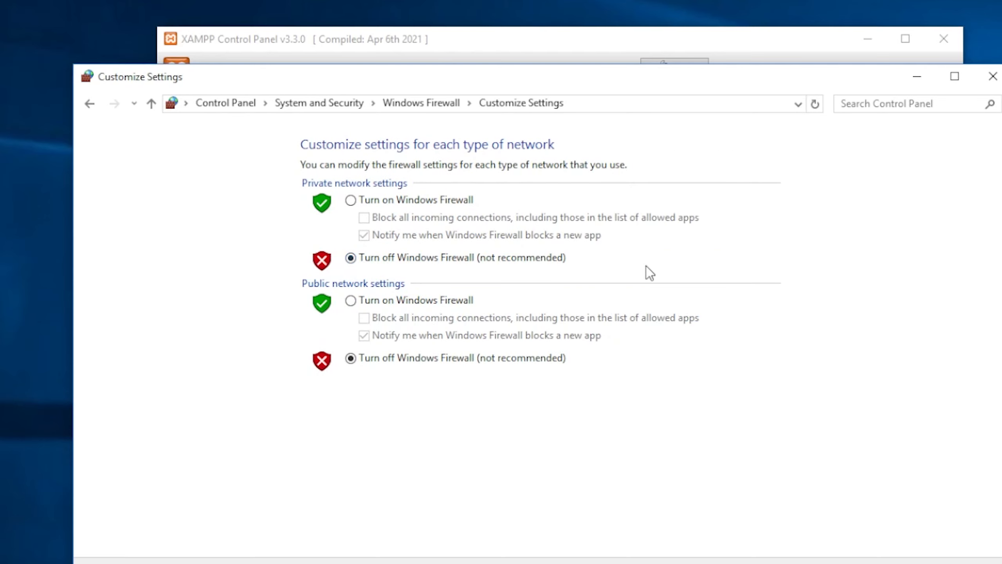
click(904, 563)
click(994, 77)
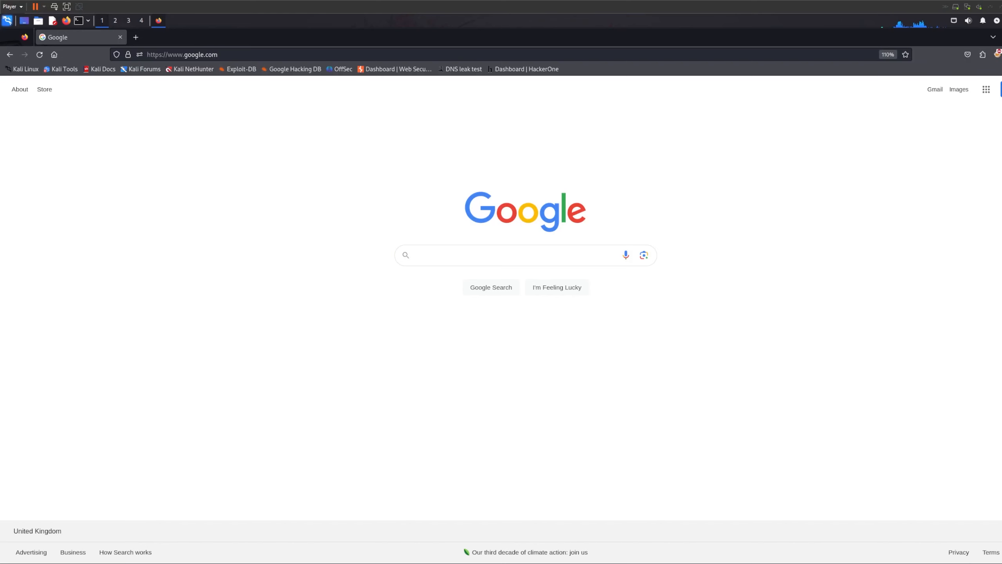
click(212, 54)
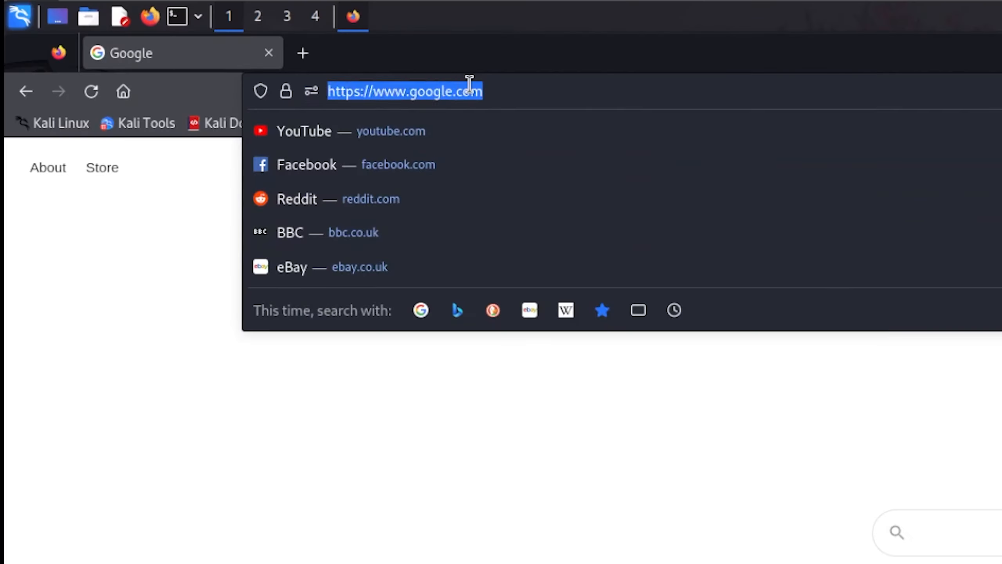
double_click(469, 85)
key(ctrl+a)
text(http)
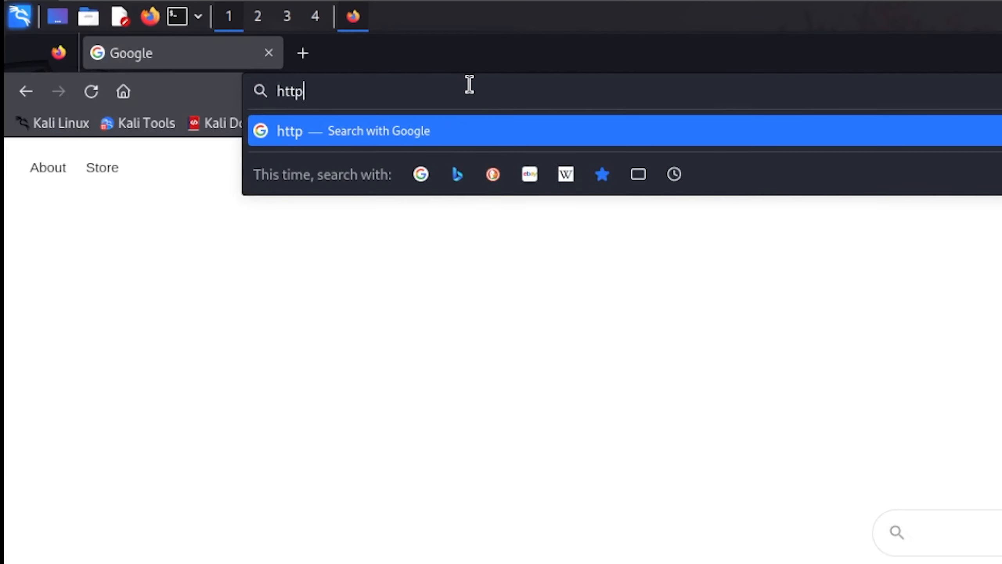
text(://192.168.88.136/)
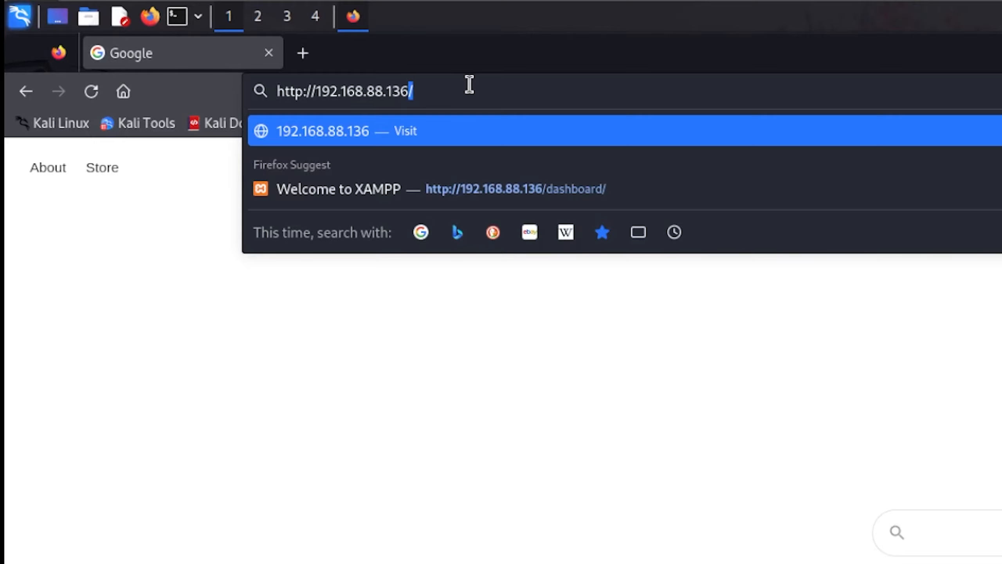
text(dashboard/)
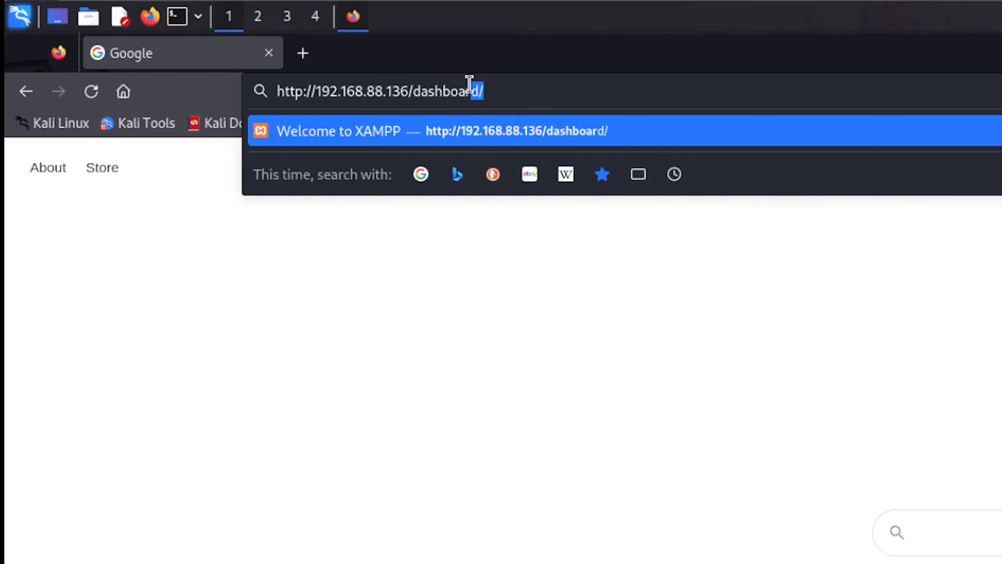
key(Return)
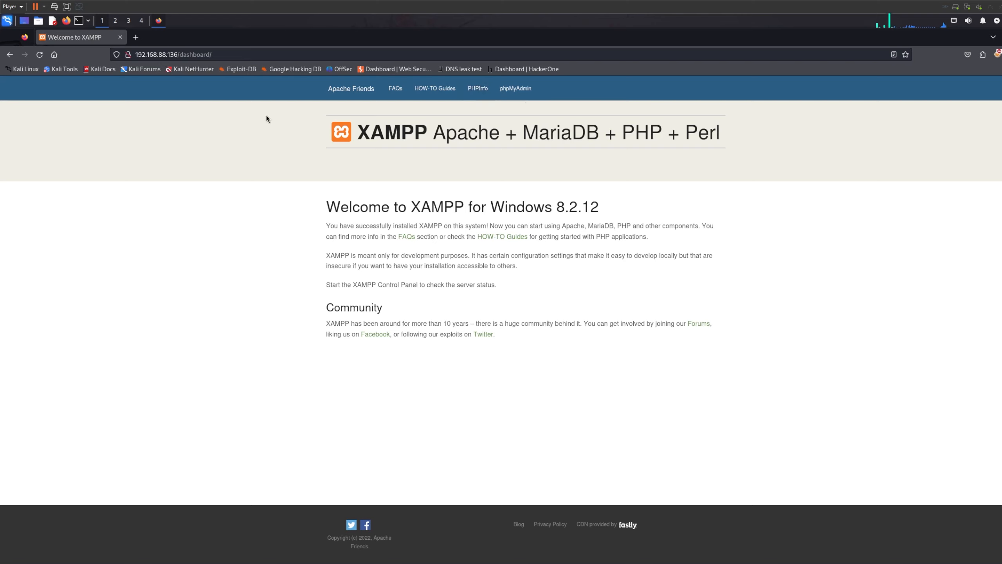